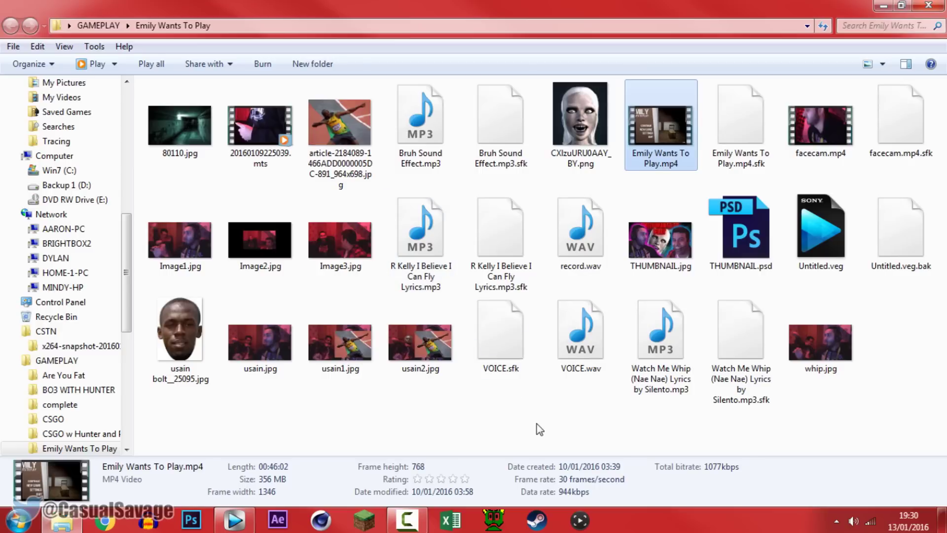
# - Bring the Explorer window showing the GAMEPLAY\Emily Wants To Play folder to the front
pyautogui.click(540, 428)
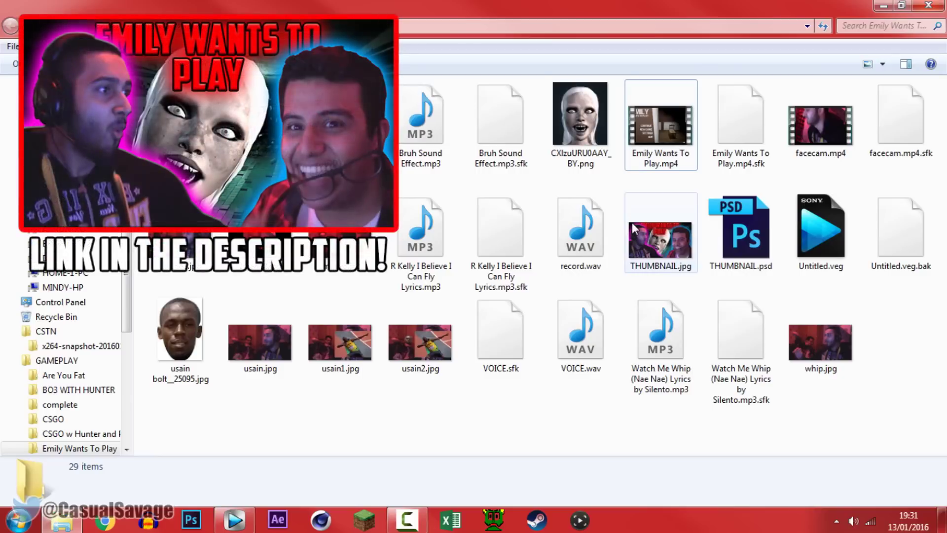
# - Play Emily Wants To Play.mp4 in Media Player to confirm it works, then drag it into Vegas Pro
pyautogui.click(651, 144)
pyautogui.doubleClick(671, 150)
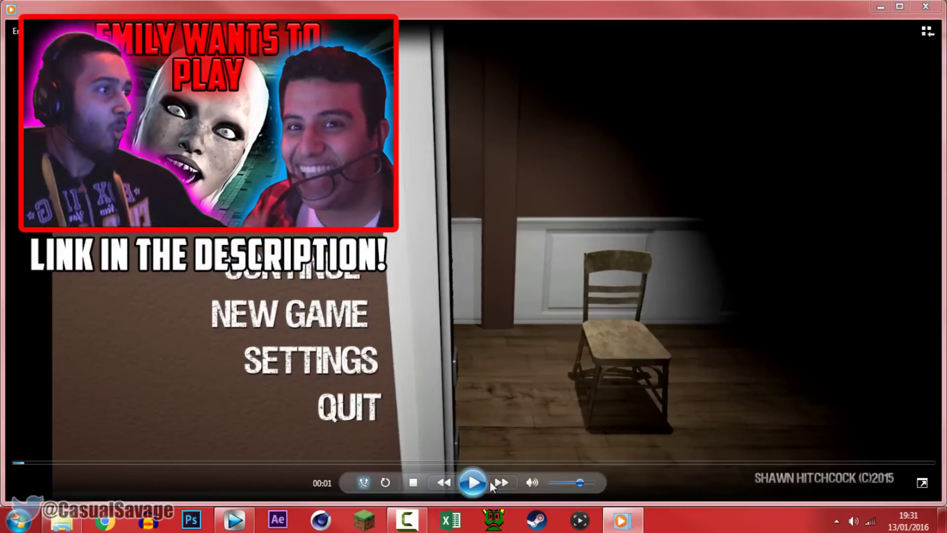
pyautogui.click(473, 481)
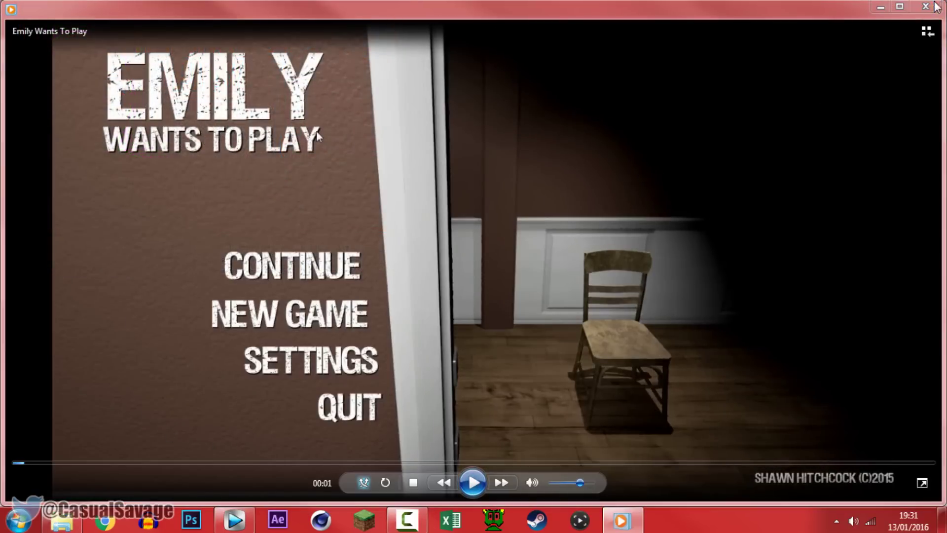
pyautogui.click(926, 7)
pyautogui.moveTo(647, 120); pyautogui.dragTo(328, 371)
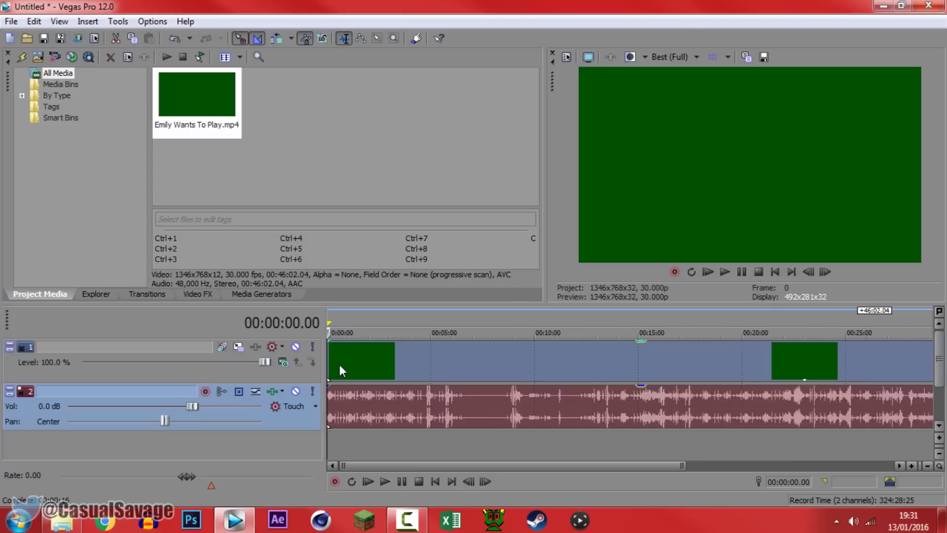
# - Move the playhead into the green gameplay clip, then close Vegas Pro without saving
pyautogui.click(339, 365)
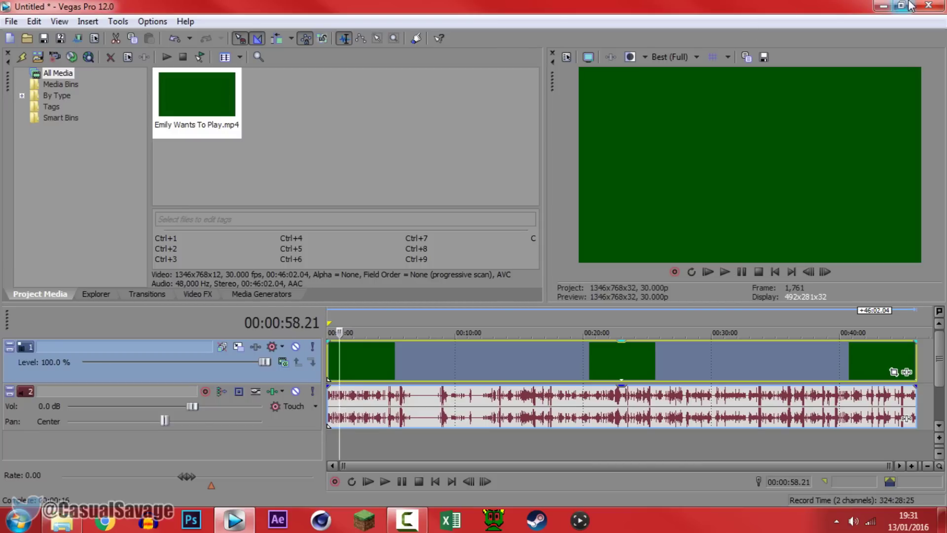
pyautogui.click(927, 6)
pyautogui.click(496, 222)
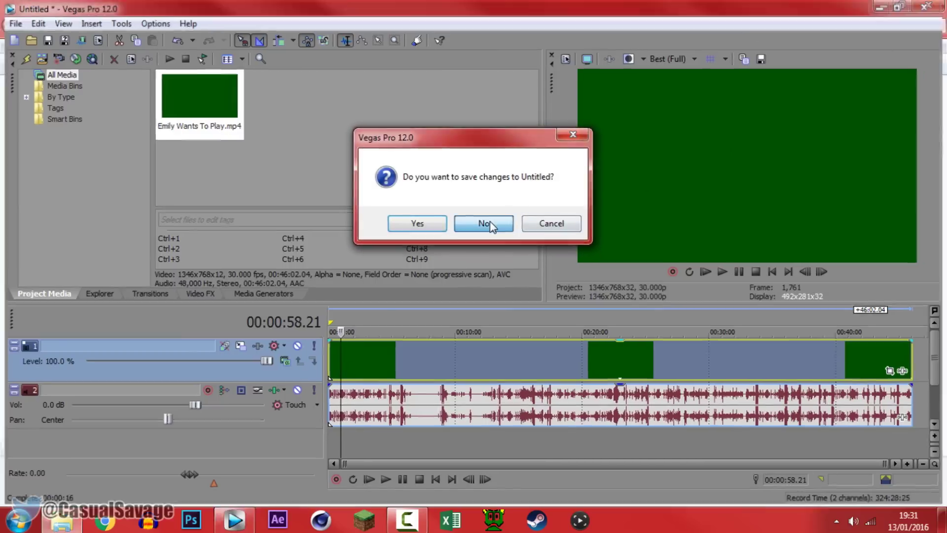
# - Navigate from Computer to C:\Program Files\Sony\Vegas Pro 12.0\FileIO Plug-Ins
pyautogui.click(19, 520)
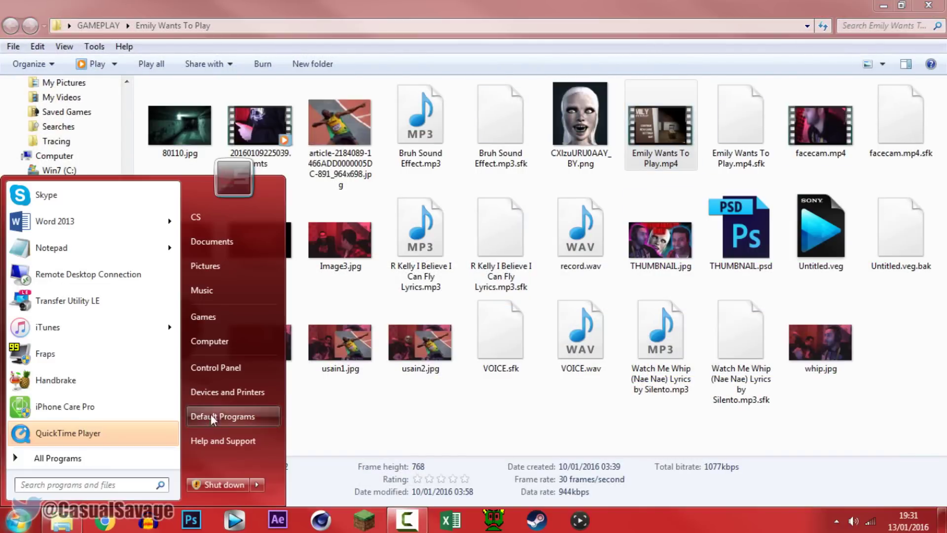
pyautogui.click(230, 345)
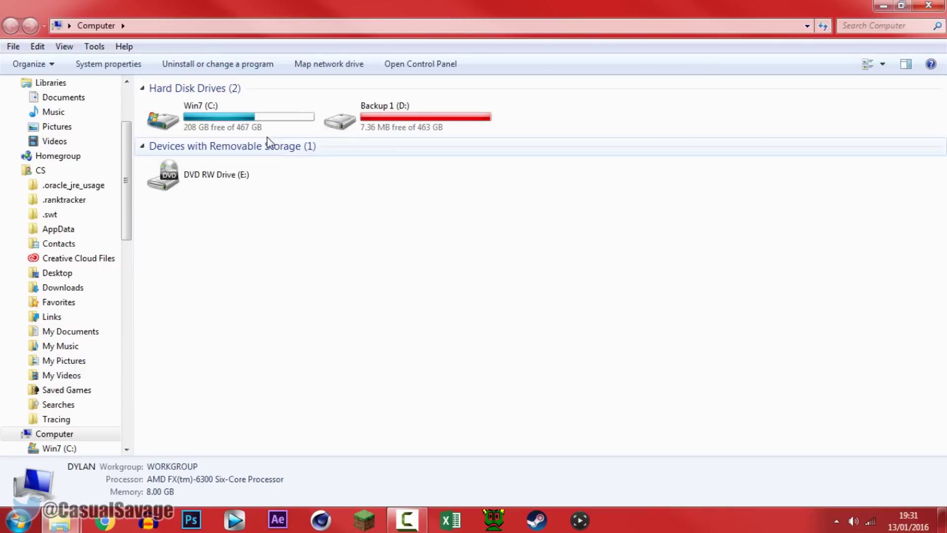
pyautogui.doubleClick(251, 123)
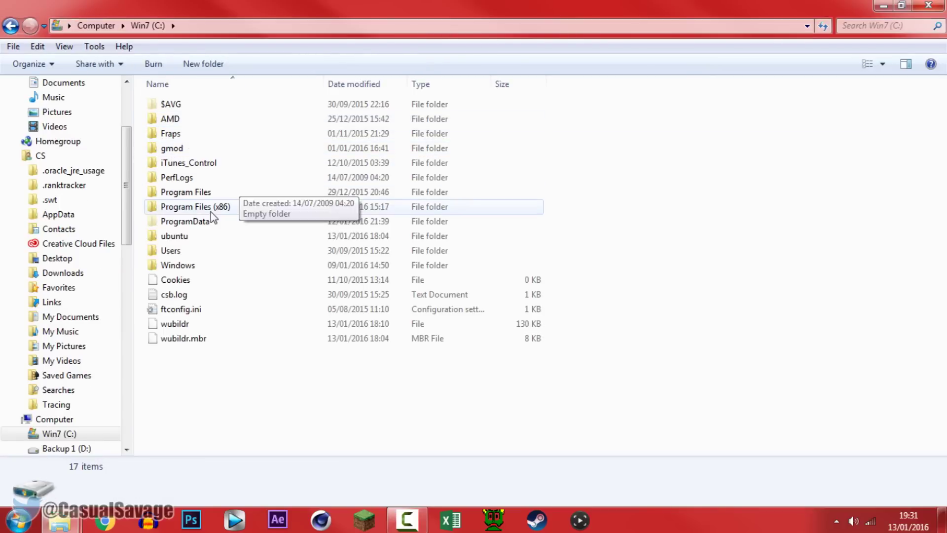
pyautogui.doubleClick(213, 192)
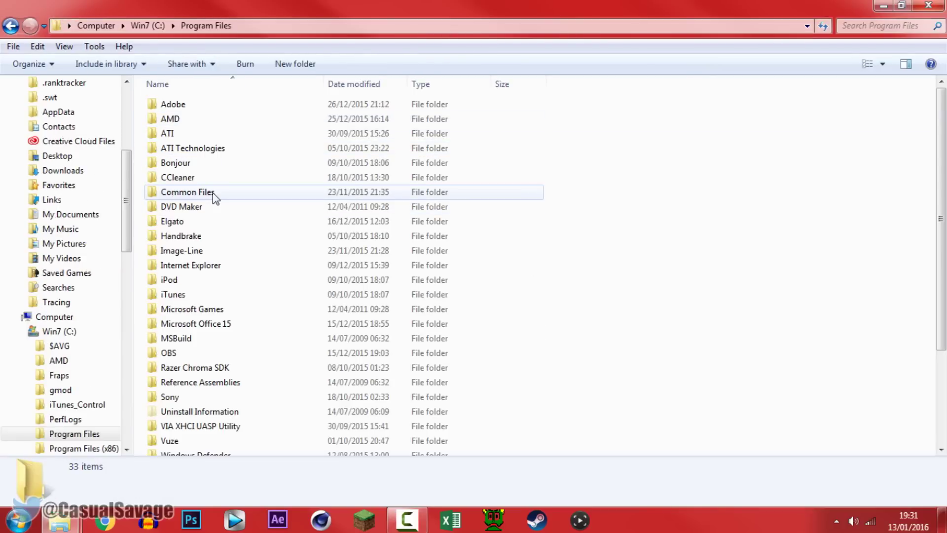
pyautogui.doubleClick(196, 396)
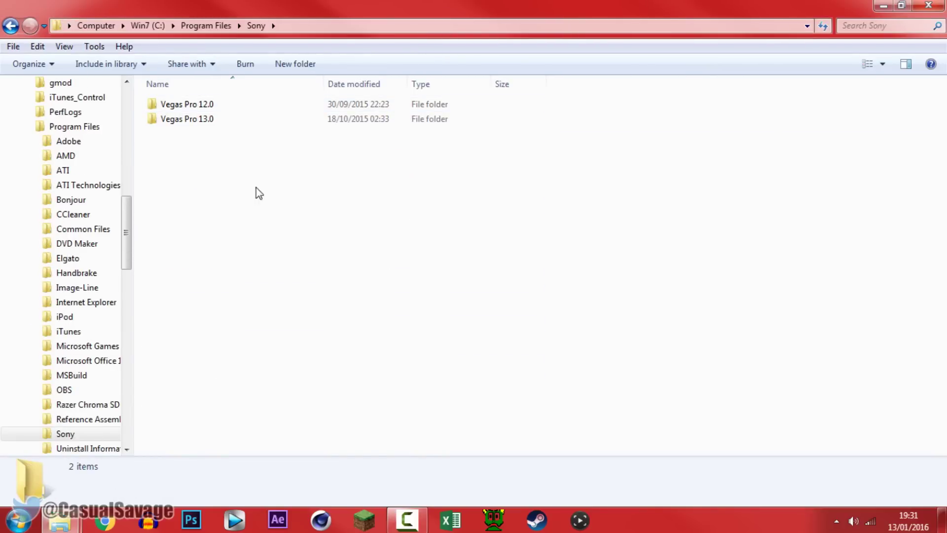
pyautogui.doubleClick(183, 104)
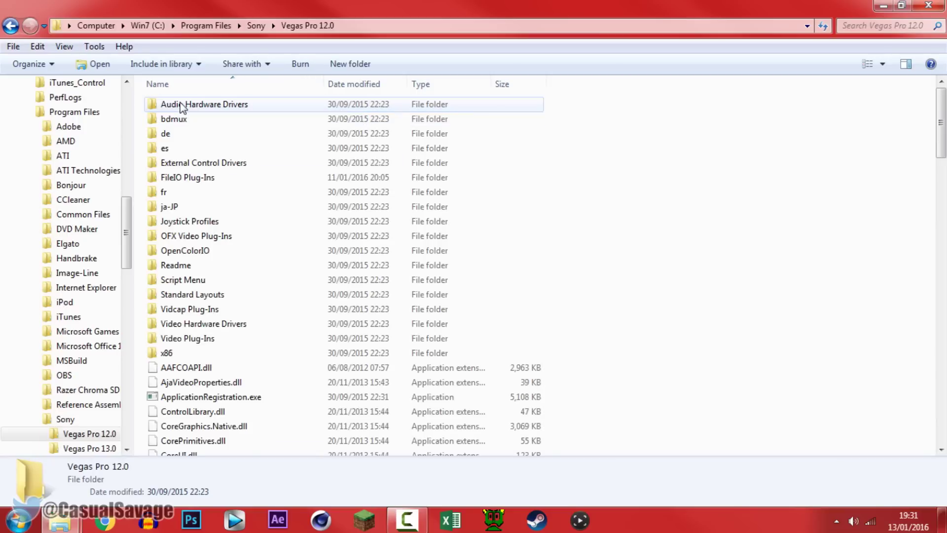
pyautogui.doubleClick(236, 182)
# - Rename the compoundplug plug-in folder to compoundplugg
pyautogui.click(206, 179)
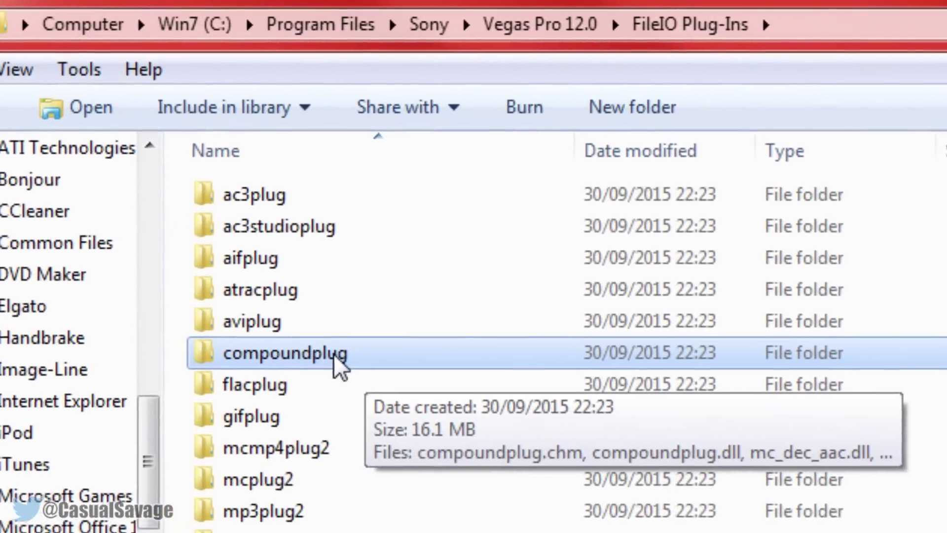
pyautogui.rightClick(338, 360)
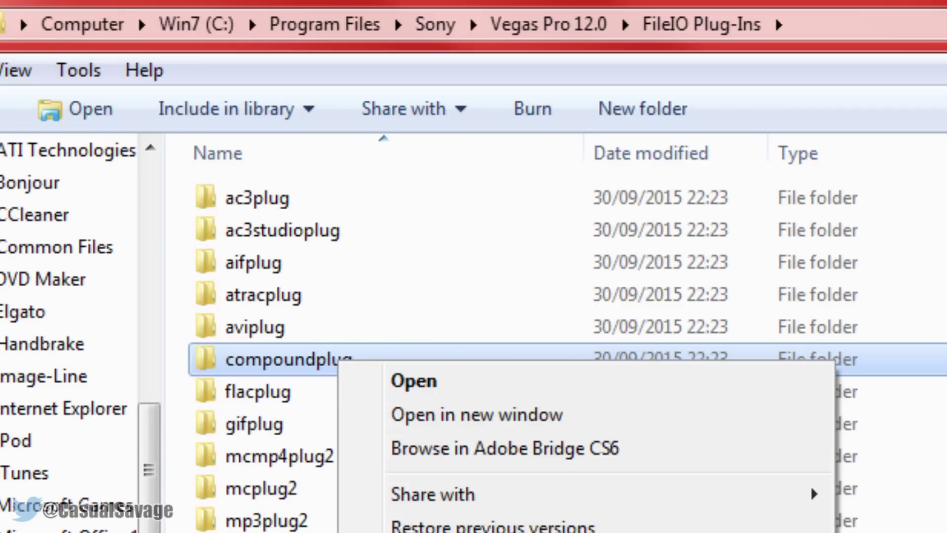
pyautogui.click(474, 518)
pyautogui.press('End')
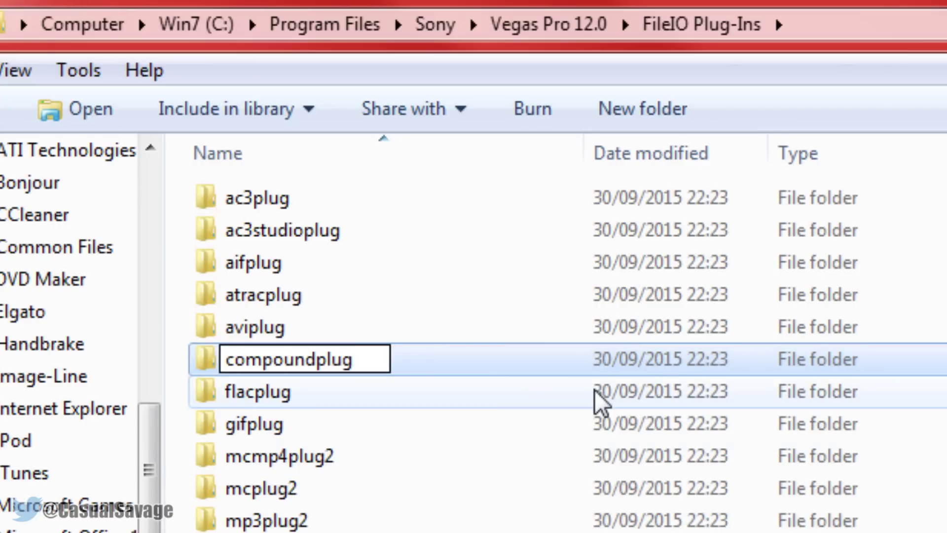
pyautogui.write('g')
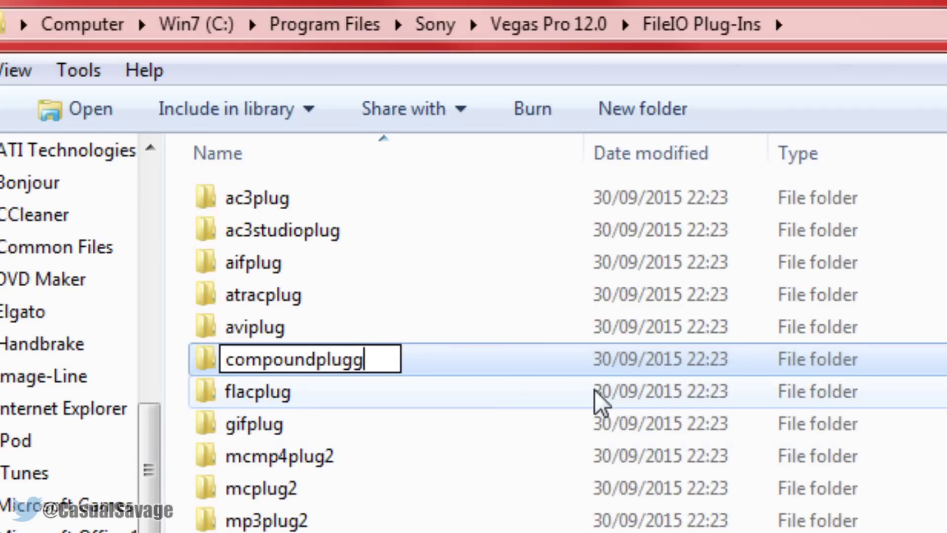
pyautogui.press('Return')
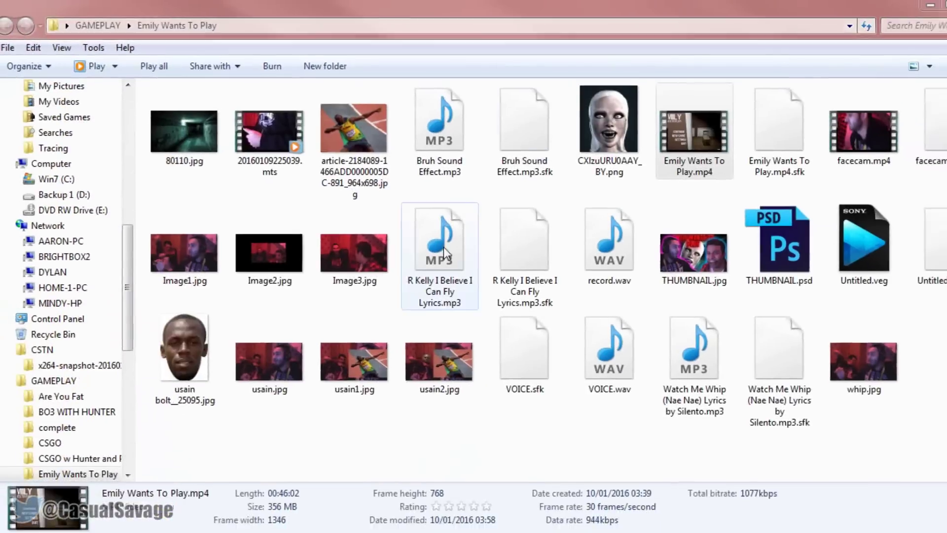
# - Drag Emily Wants To Play.mp4 from the gameplay folder onto the Vegas timeline
pyautogui.click(669, 173)
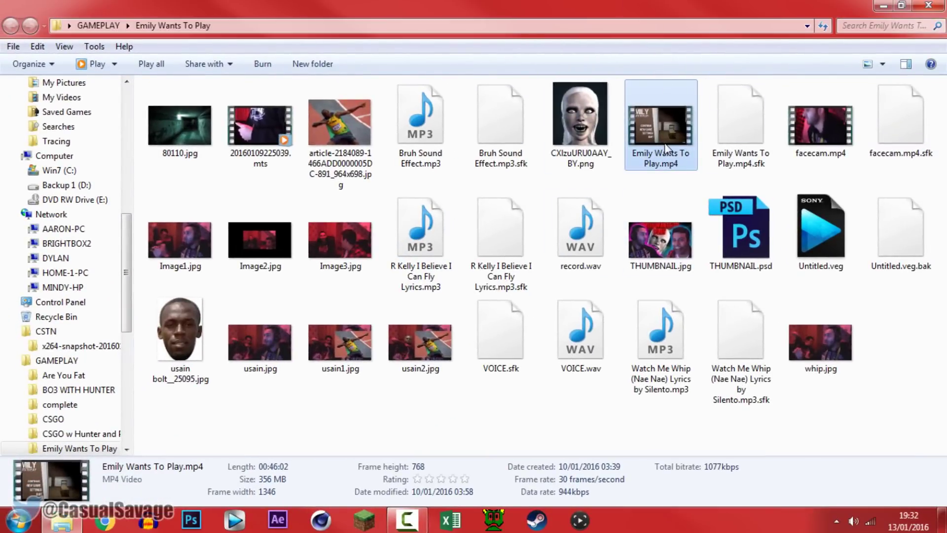
pyautogui.moveTo(664, 143); pyautogui.dragTo(56, 528)
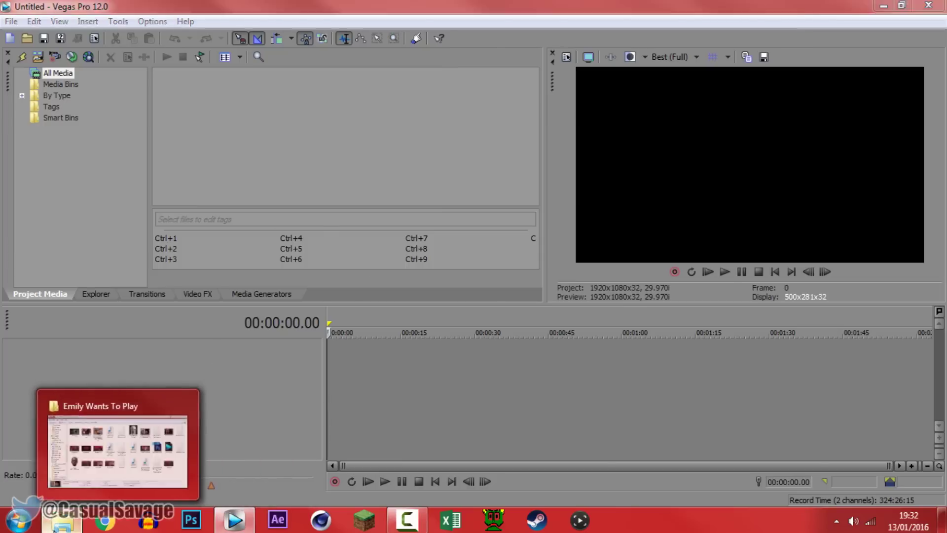
pyautogui.click(56, 527)
pyautogui.moveTo(638, 157); pyautogui.dragTo(440, 401)
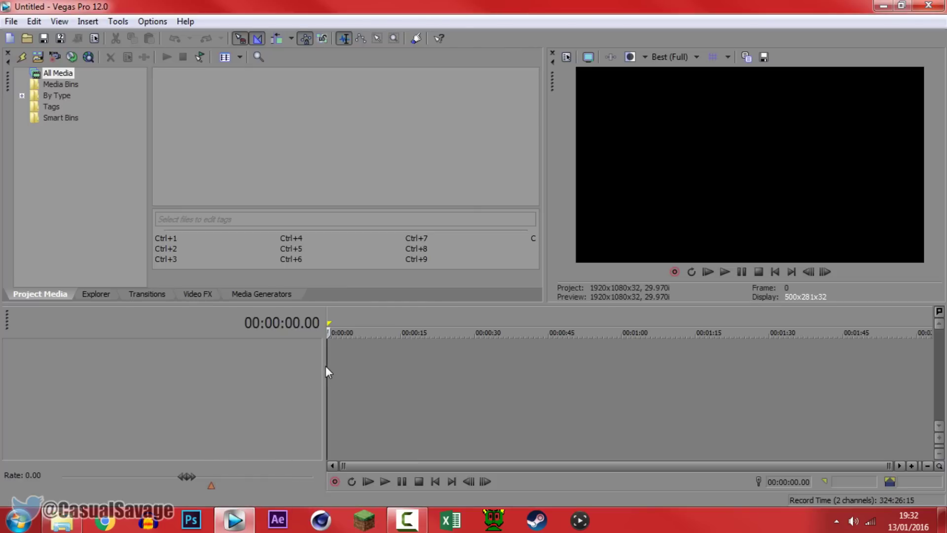
pyautogui.moveTo(326, 366); pyautogui.dragTo(329, 368)
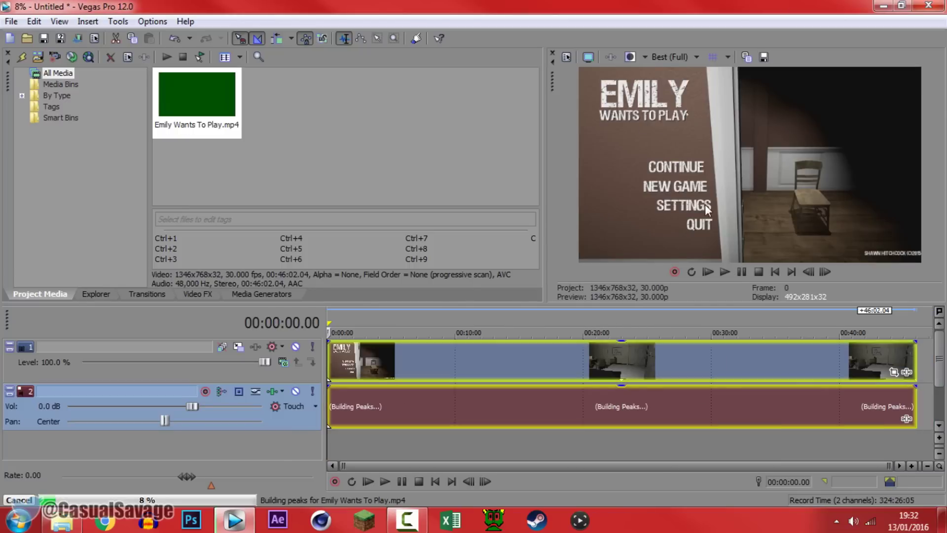
# - Scrub through the gameplay clip to confirm it previews real game footage instead of green
pyautogui.click(708, 330)
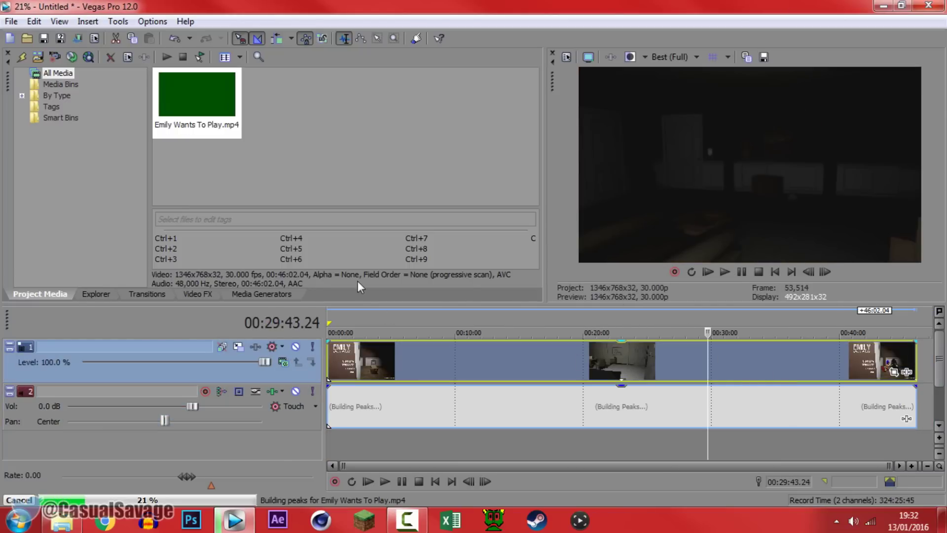
pyautogui.click(225, 87)
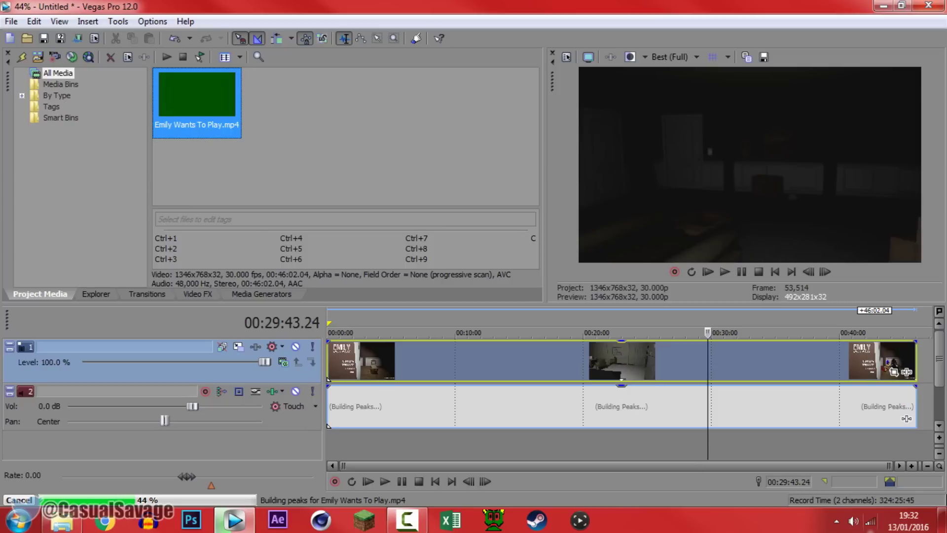
pyautogui.click(923, 363)
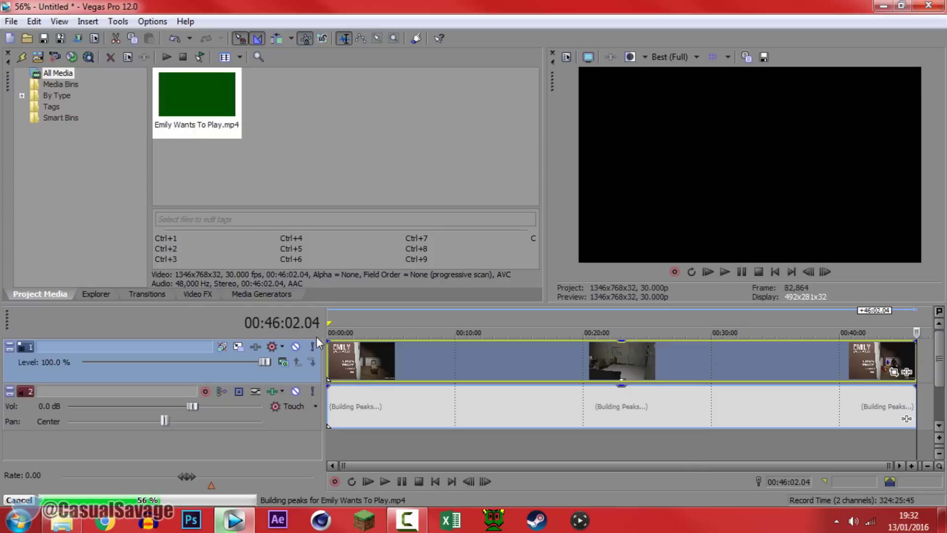
pyautogui.click(341, 366)
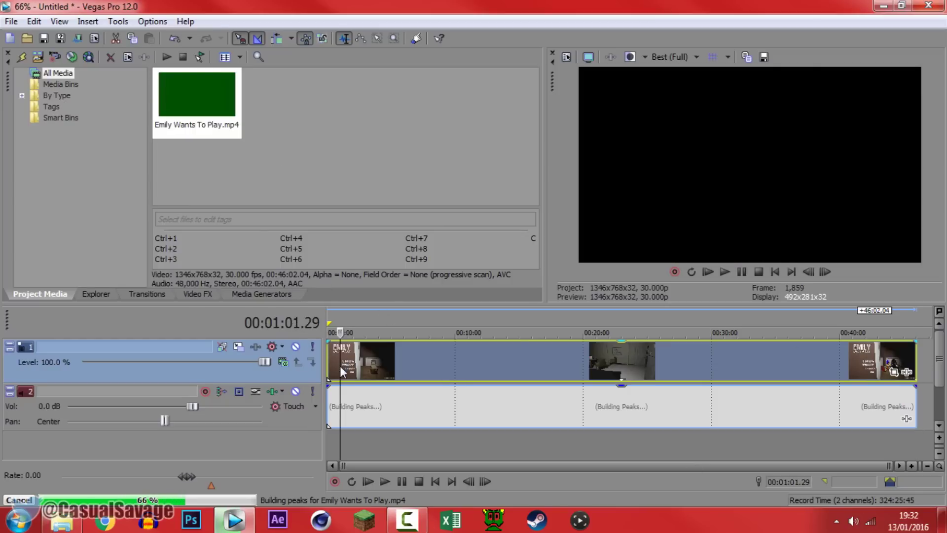
pyautogui.moveTo(340, 365)
pyautogui.mouseDown()
pyautogui.moveTo(608, 365)
pyautogui.moveTo(355, 363)
pyautogui.mouseUp()
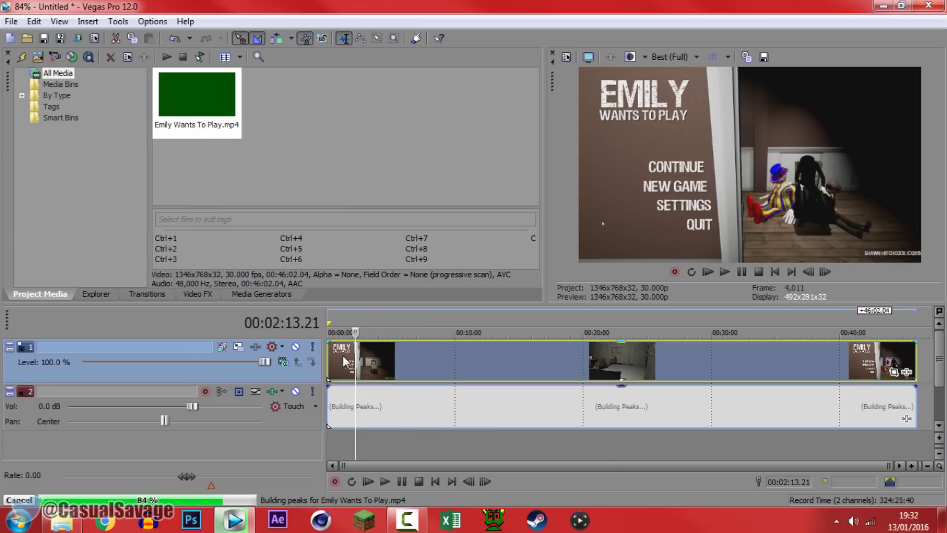
pyautogui.click(654, 337)
pyautogui.moveTo(669, 338); pyautogui.dragTo(344, 367)
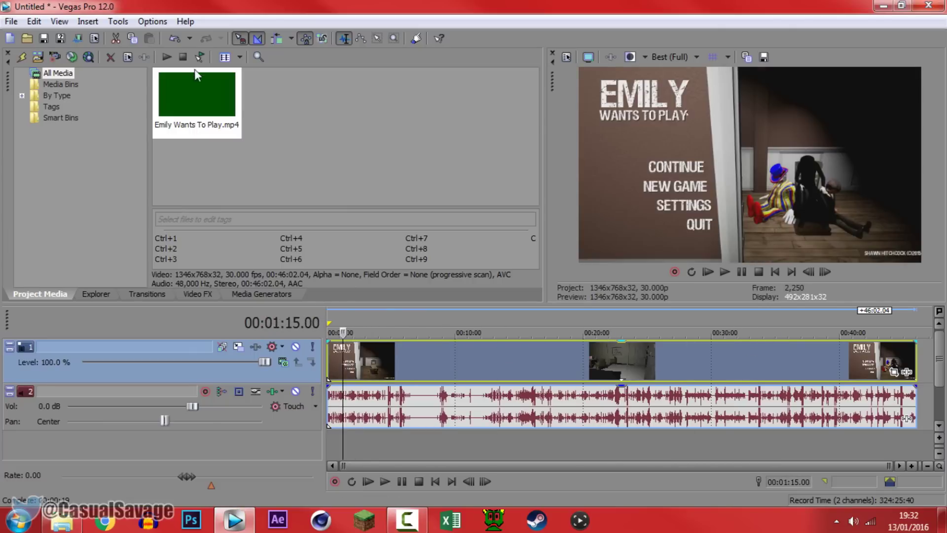
pyautogui.click(227, 94)
pyautogui.click(436, 433)
pyautogui.click(740, 273)
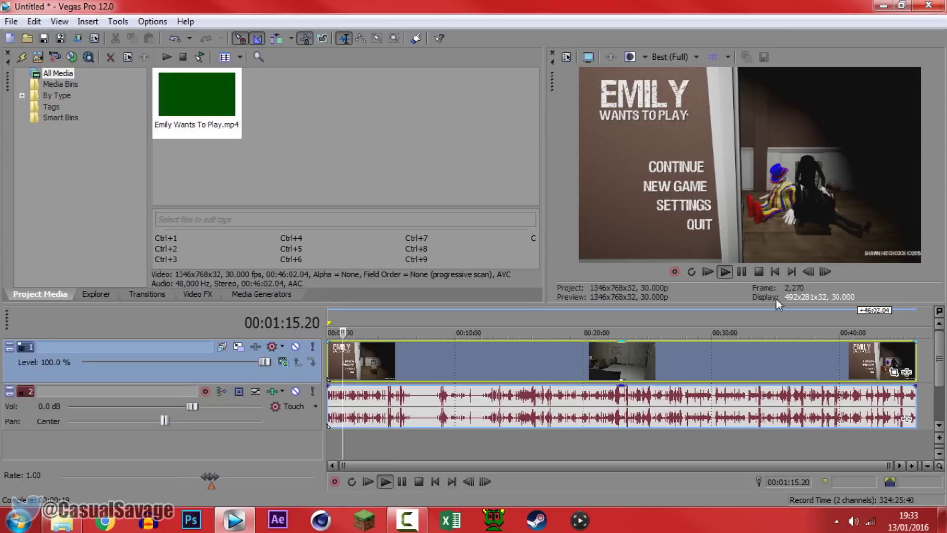
pyautogui.click(741, 269)
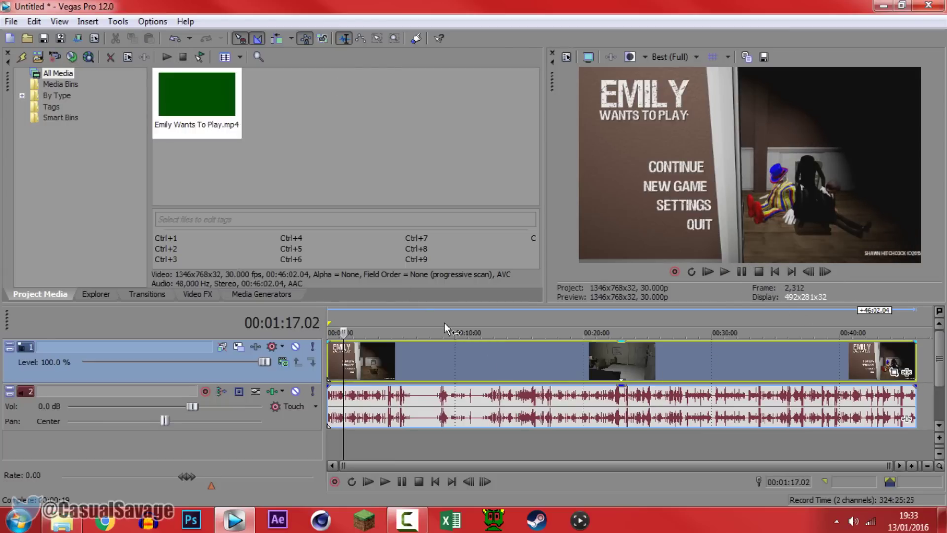
pyautogui.click(434, 347)
pyautogui.click(505, 358)
pyautogui.click(508, 362)
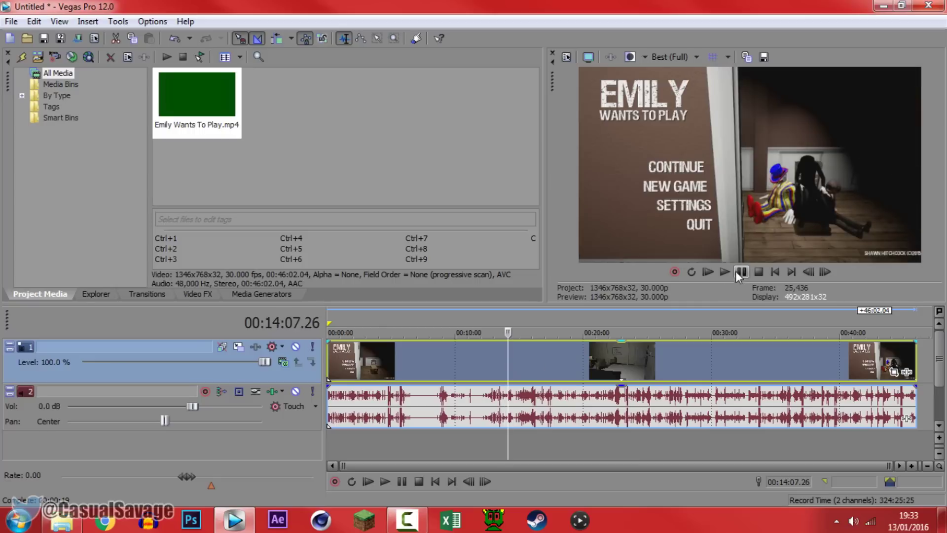
pyautogui.click(740, 273)
pyautogui.click(688, 333)
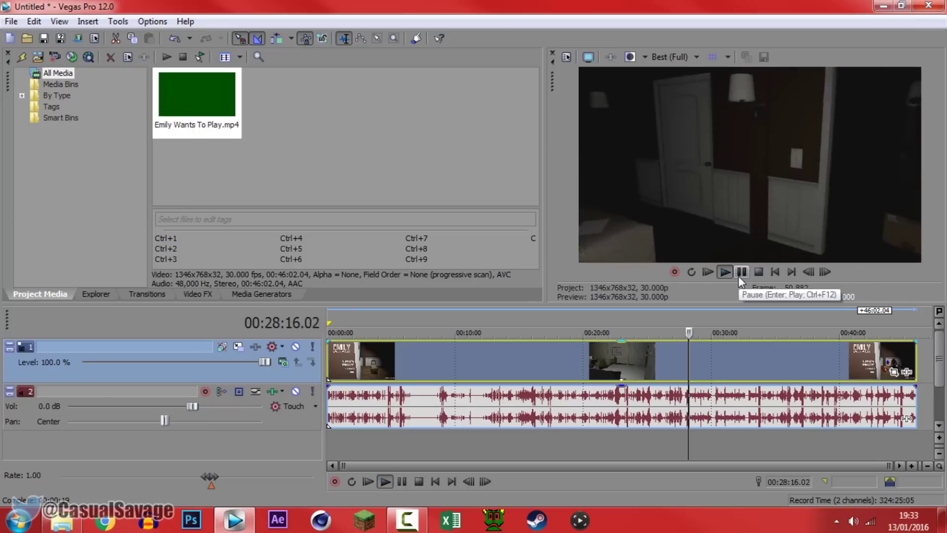
pyautogui.click(740, 275)
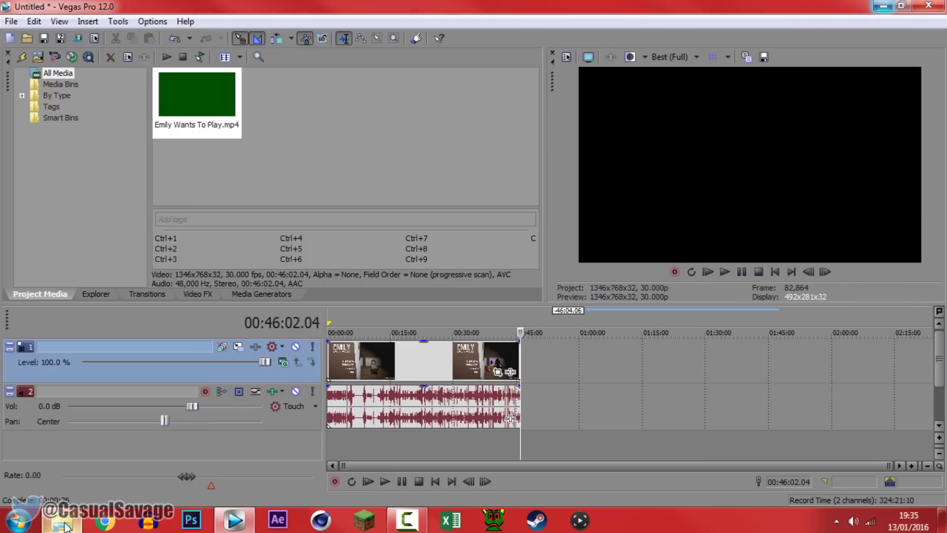
pyautogui.hotkey('alt', 'Tab')
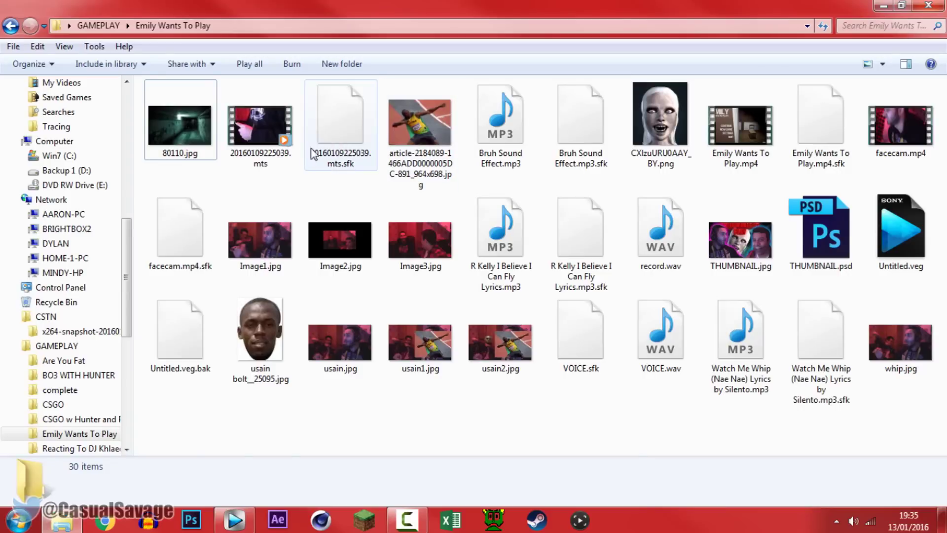
# - Add 20160109225039.mts to the project, delete its audio-only timeline event, and select it in project media
pyautogui.click(284, 143)
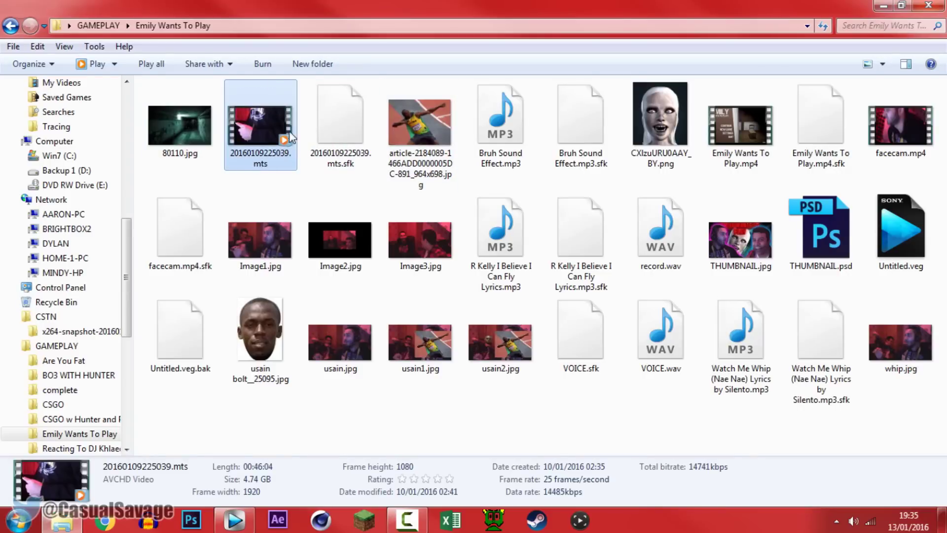
pyautogui.moveTo(275, 156); pyautogui.dragTo(559, 400)
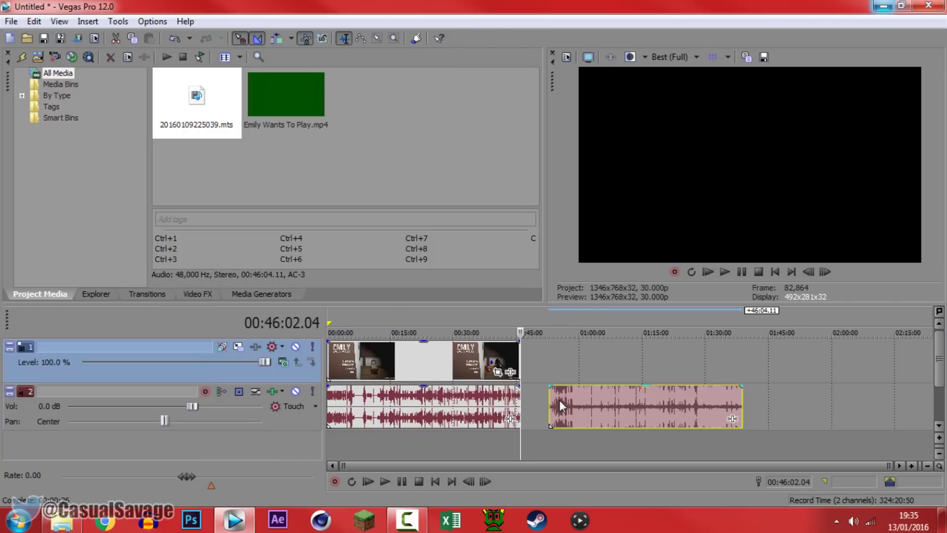
pyautogui.click(561, 401)
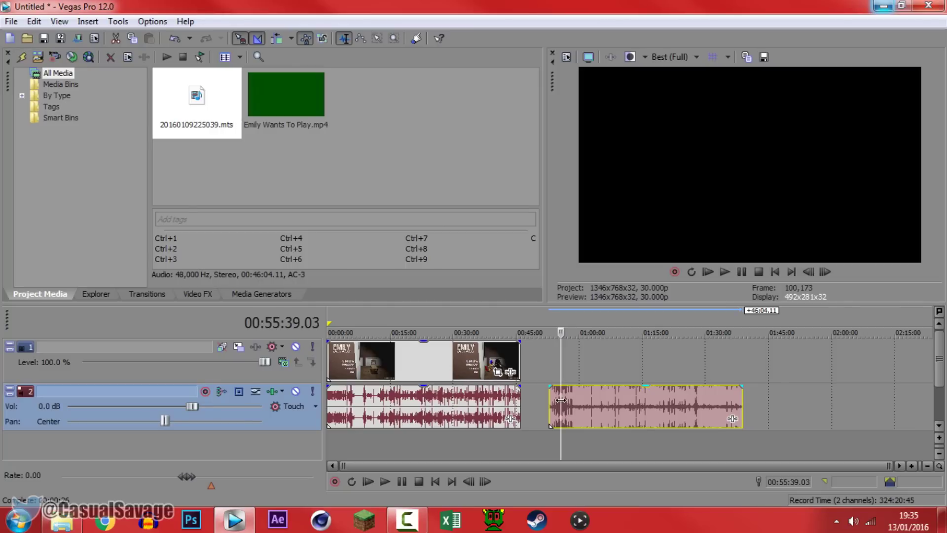
pyautogui.press('Delete')
pyautogui.click(399, 377)
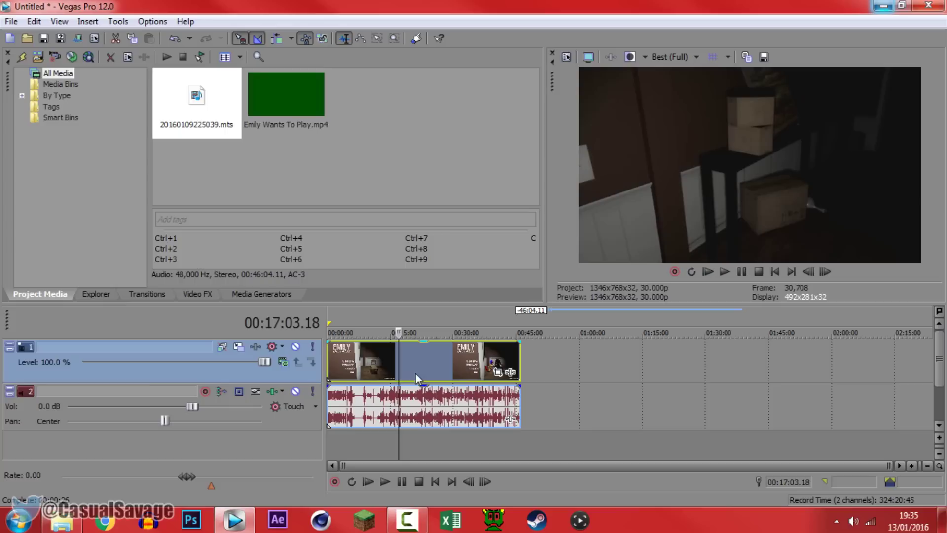
pyautogui.click(195, 108)
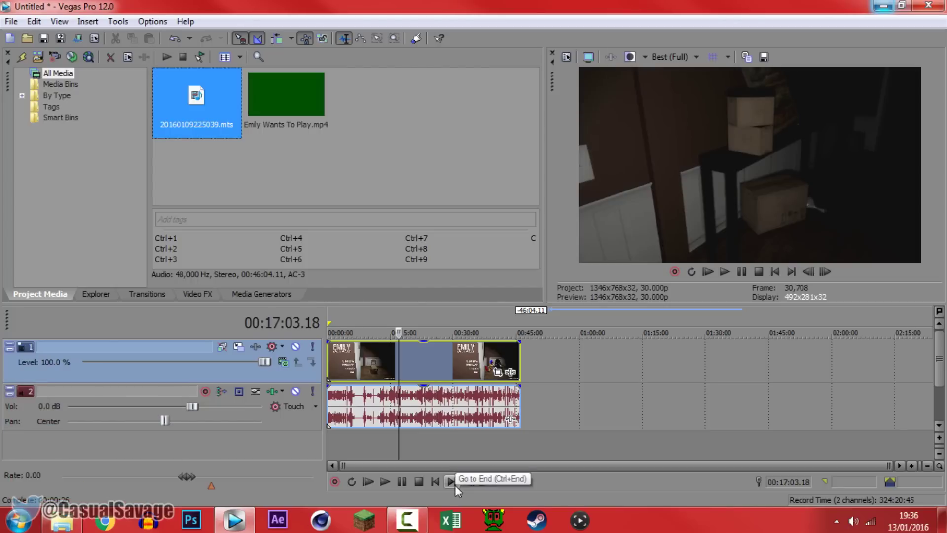
# - Drag facecam.mp4 from the gameplay folder onto the timeline after the gameplay clip
pyautogui.click(62, 521)
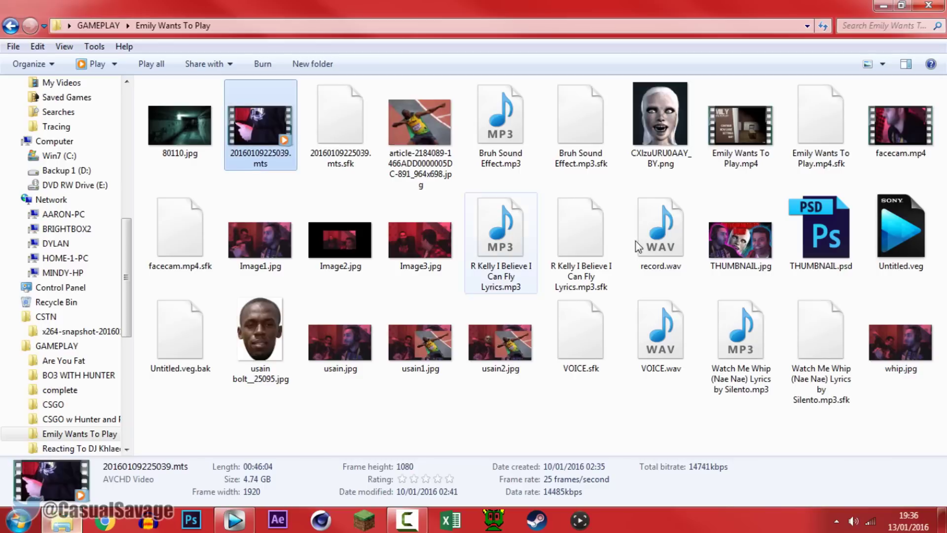
pyautogui.click(899, 127)
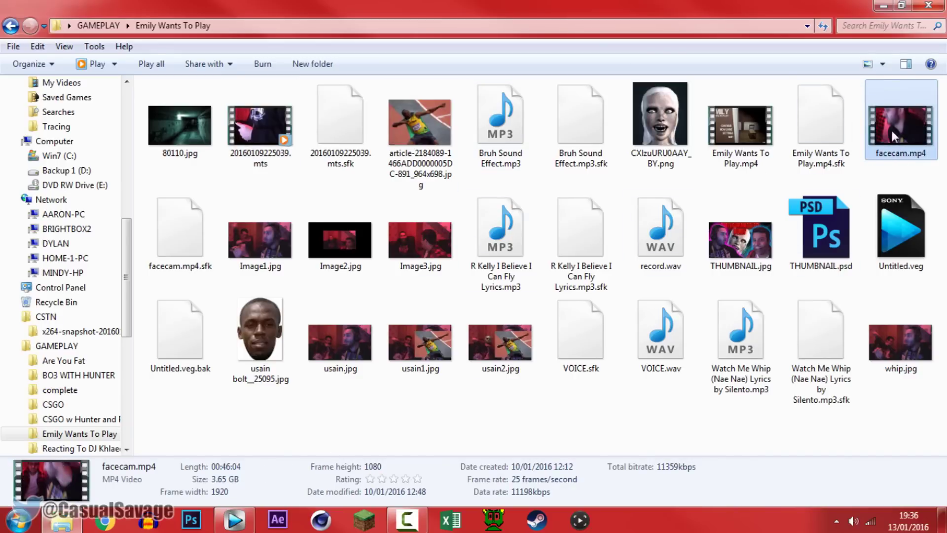
pyautogui.moveTo(895, 131); pyautogui.dragTo(602, 364)
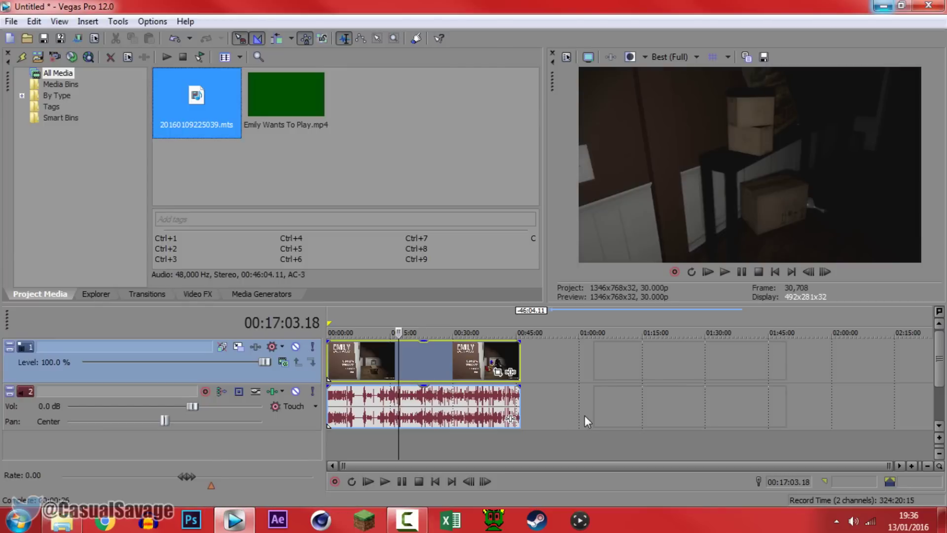
pyautogui.moveTo(585, 417); pyautogui.dragTo(585, 416)
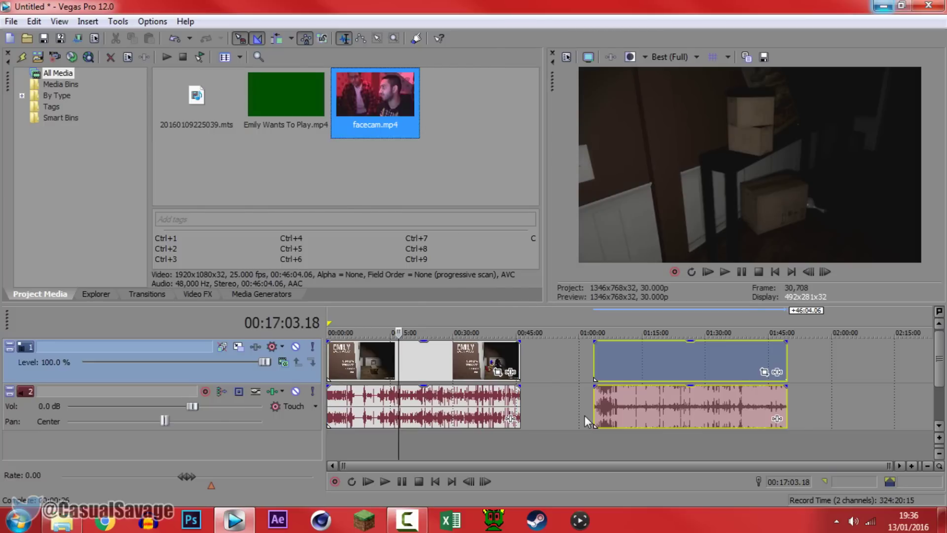
# - Check the facecam clip previews real video, zooming the timeline to inspect it
pyautogui.click(650, 405)
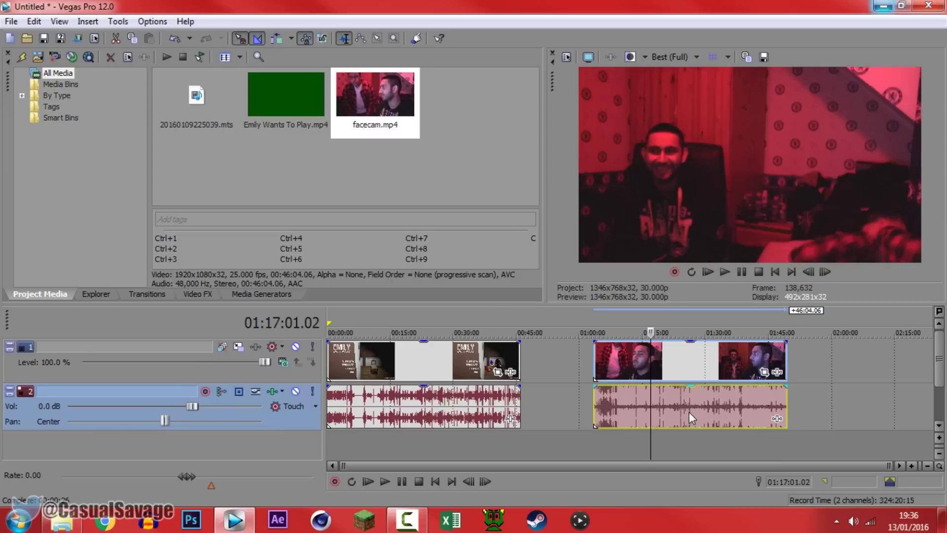
pyautogui.scroll(3, 689, 412)
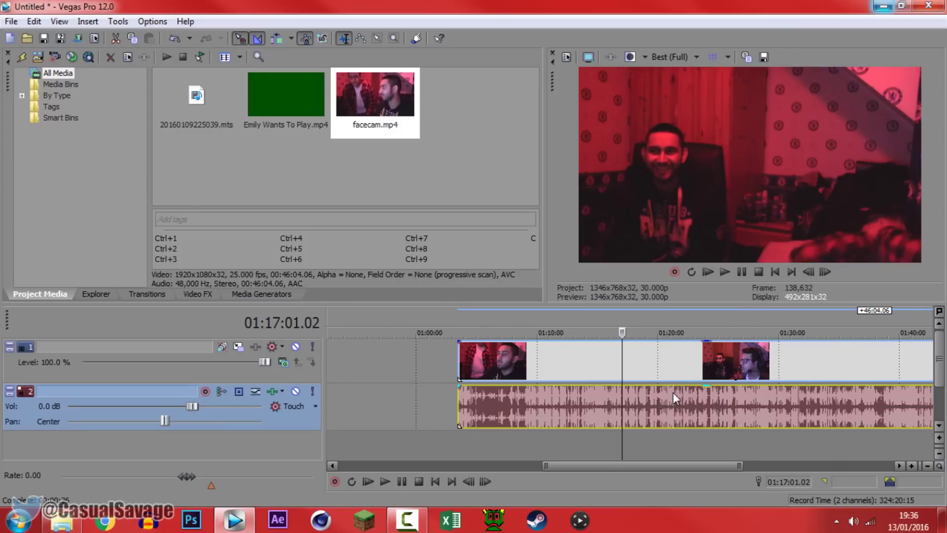
pyautogui.scroll(-4, 673, 398)
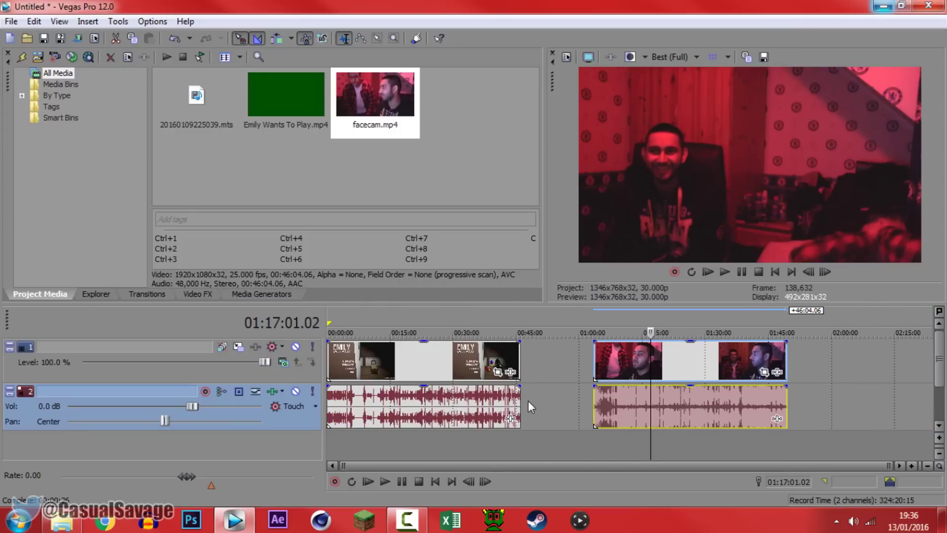
pyautogui.click(571, 409)
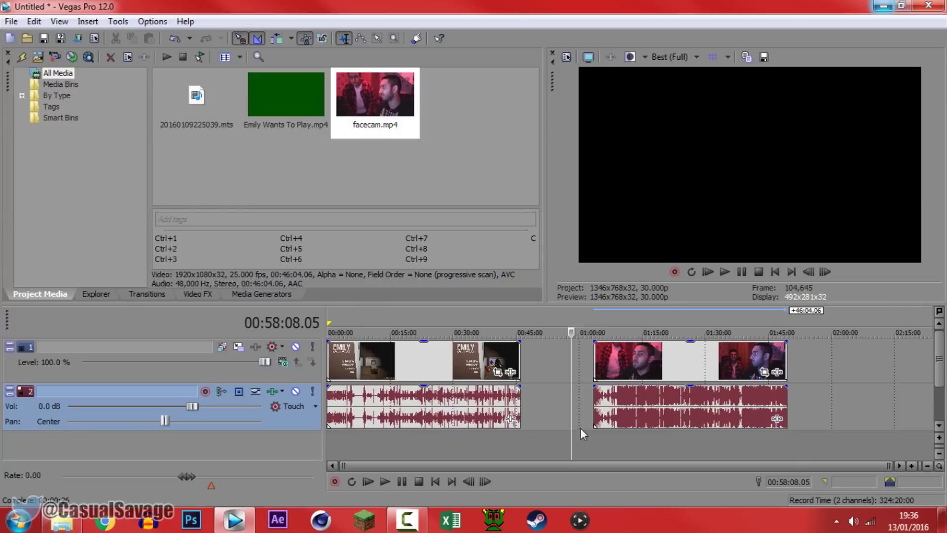